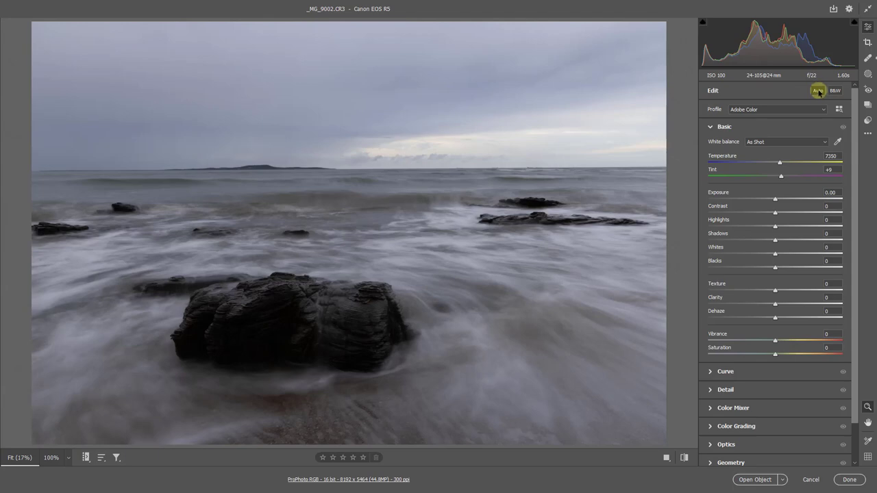
Apply Auto tone (Exposure +0.35, Highlights -67, Shadows +59) and drop Saturation to -100.
{"action": "left_click", "coordinate": [818, 91]}
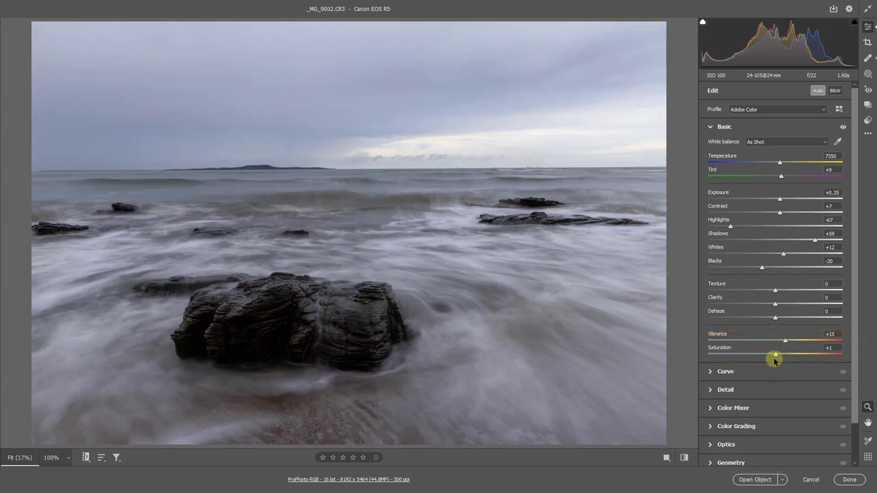
{"action": "left_click_drag", "start_coordinate": [775, 355], "coordinate": [709, 355]}
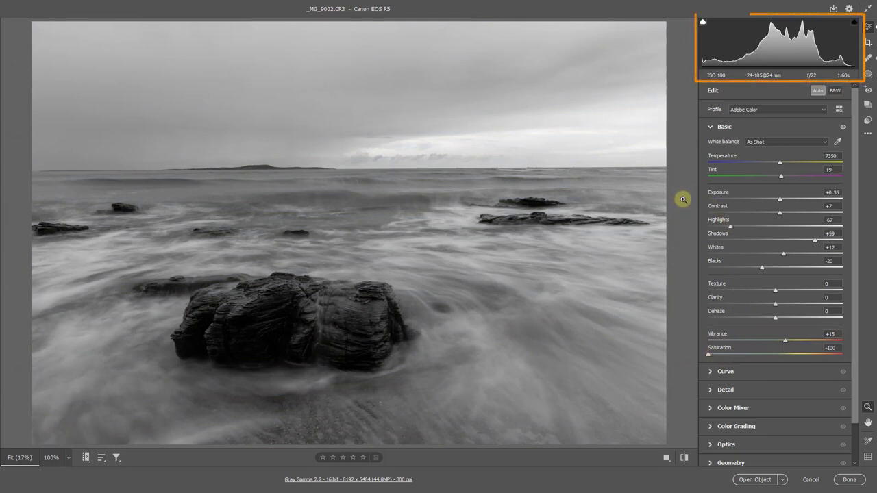
Lower Exposure to -0.10 and raise Whites to +54, Clarity to +40 and Dehaze to +17.
{"action": "key", "text": "Tab"}
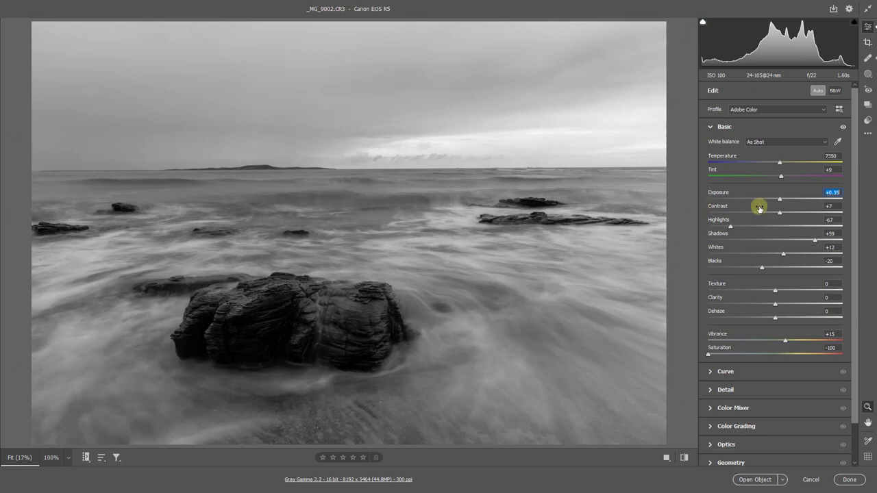
{"action": "left_click_drag", "start_coordinate": [779, 199], "coordinate": [773, 200]}
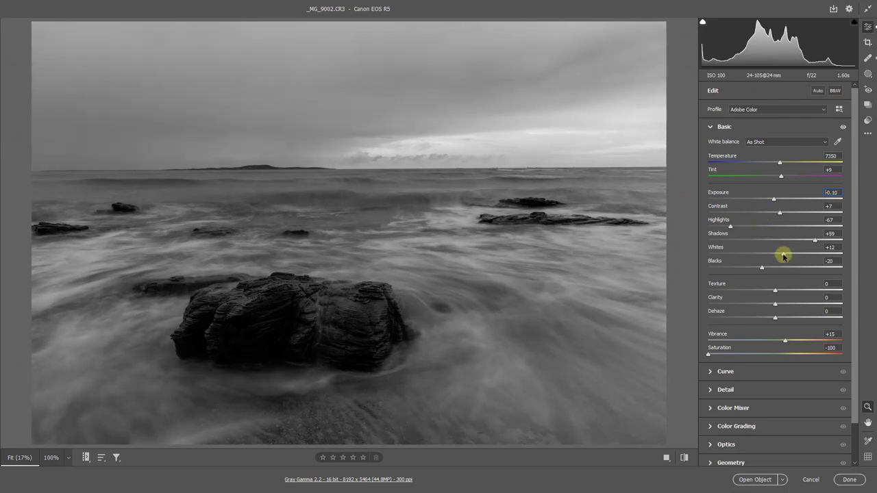
{"action": "left_click_drag", "start_coordinate": [783, 255], "coordinate": [809, 257]}
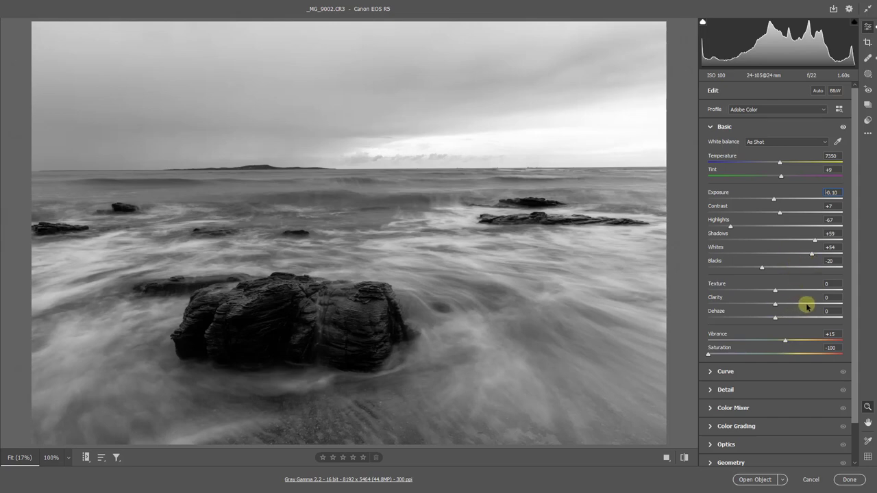
{"action": "left_click_drag", "start_coordinate": [805, 306], "coordinate": [787, 319]}
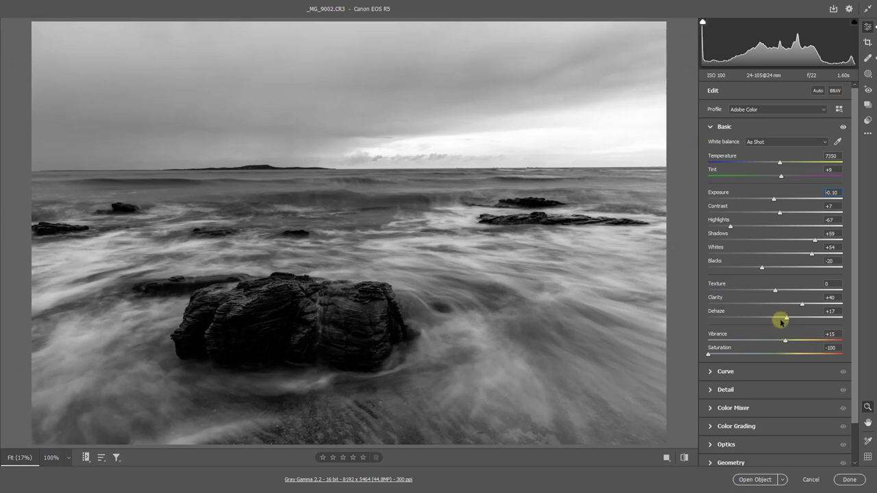
Add a Select Sky mask with Exposure -0.55 and Highlights -59.
{"action": "left_click", "coordinate": [867, 75]}
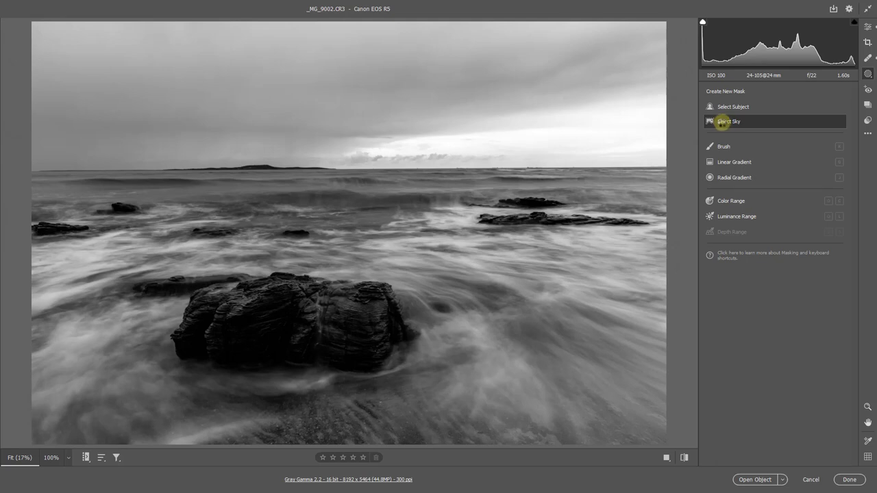
{"action": "left_click", "coordinate": [722, 122]}
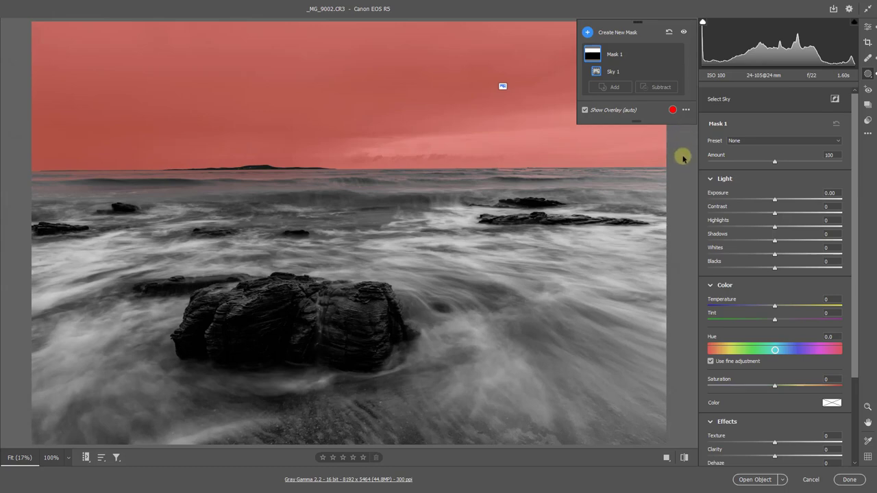
{"action": "left_click", "coordinate": [736, 229]}
{"action": "left_click_drag", "start_coordinate": [775, 200], "coordinate": [765, 201]}
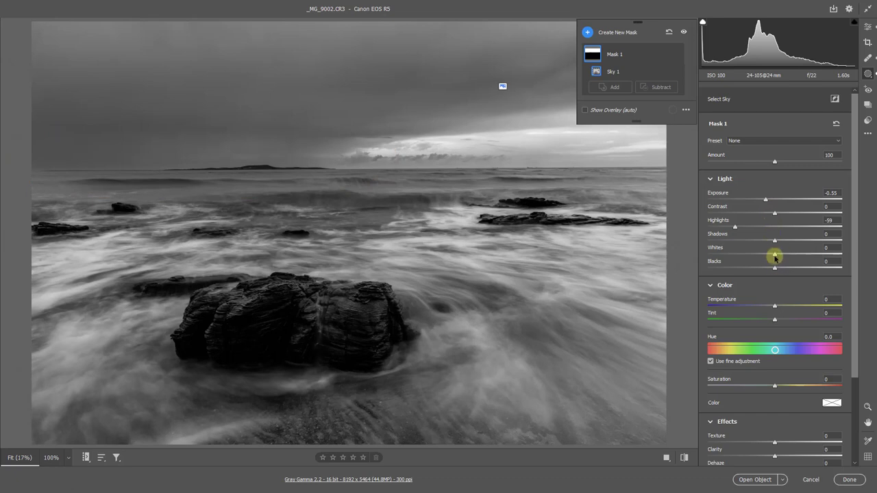
Give the sky mask Whites +3, Blacks -19, Clarity +27 and Dehaze +10.
{"action": "left_click_drag", "start_coordinate": [775, 255], "coordinate": [763, 270]}
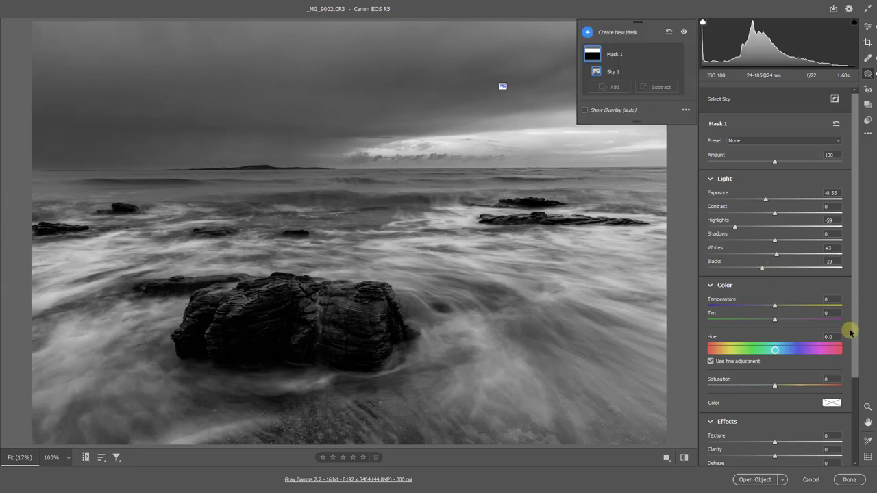
{"action": "scroll", "coordinate": [853, 338], "scroll_direction": "down", "scroll_amount": 3}
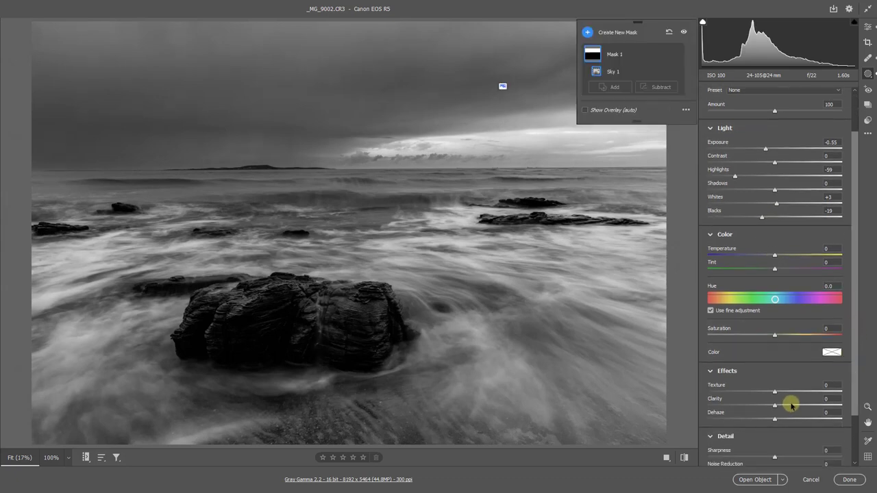
{"action": "left_click", "coordinate": [792, 406]}
{"action": "left_click", "coordinate": [782, 419]}
{"action": "left_click", "coordinate": [782, 419]}
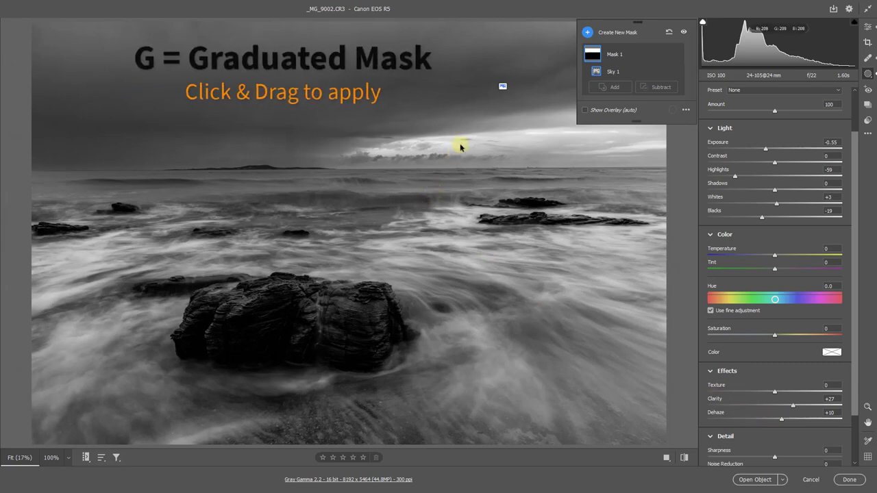
Add a linear gradient from the top down to the horizon with lowered Exposure.
{"action": "key", "text": "g"}
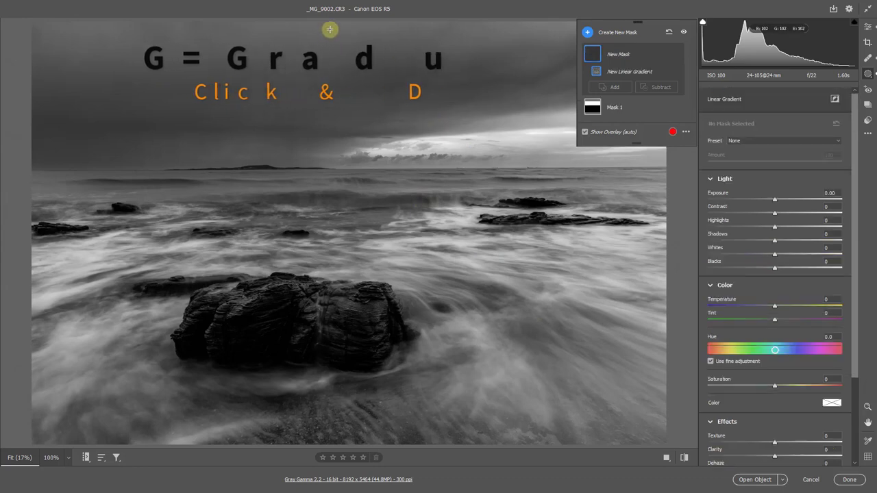
{"action": "left_click_drag", "start_coordinate": [335, 25], "coordinate": [336, 147]}
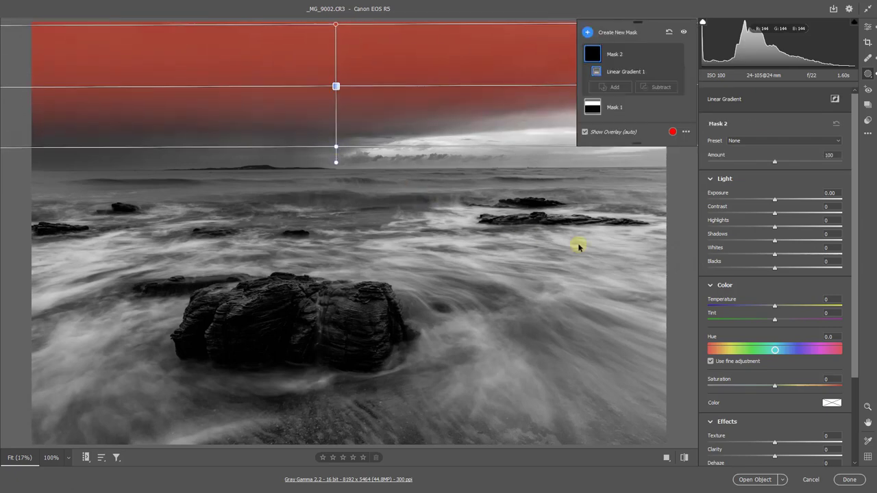
{"action": "left_click_drag", "start_coordinate": [775, 198], "coordinate": [764, 199]}
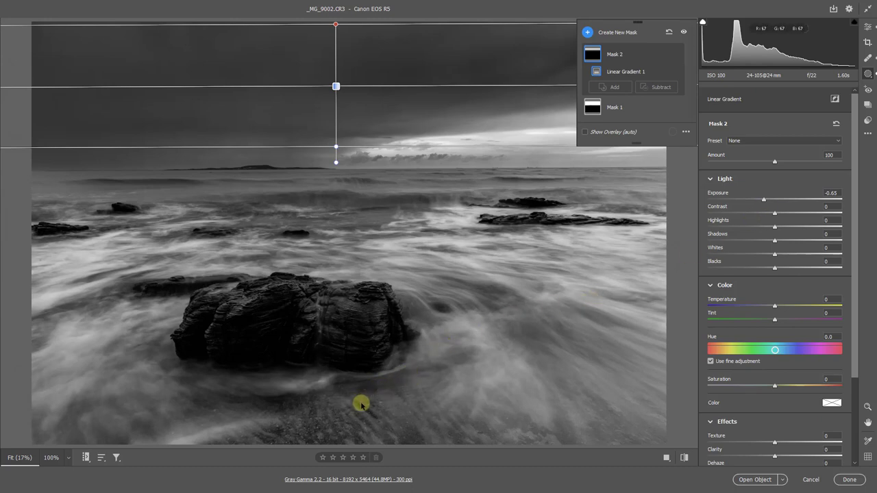
Add a linear gradient from the bottom up to the rock: Exposure -0.20, Whites +19, Blacks -14.
{"action": "key", "text": "g"}
{"action": "left_click_drag", "start_coordinate": [328, 446], "coordinate": [329, 326]}
{"action": "left_click_drag", "start_coordinate": [775, 199], "coordinate": [771, 203]}
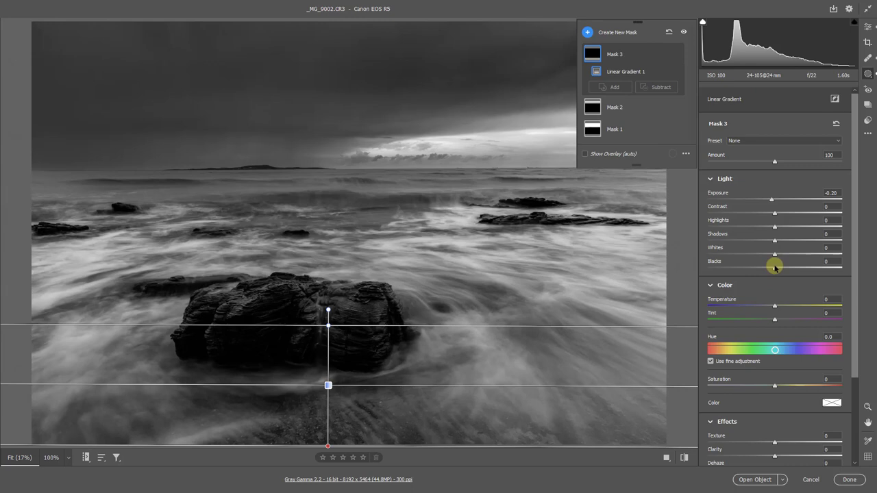
{"action": "mouse_move", "coordinate": [775, 267]}
{"action": "left_mouse_down"}
{"action": "mouse_move", "coordinate": [764, 266]}
{"action": "mouse_move", "coordinate": [787, 256]}
{"action": "left_mouse_up"}
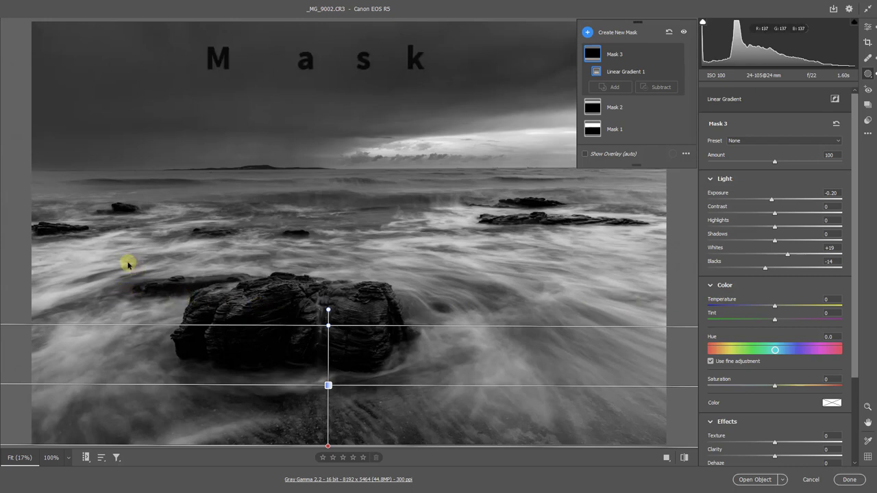
Add a left-edge linear gradient with Exposure -0.35, deeper blacks and raised whites.
{"action": "key", "text": "g"}
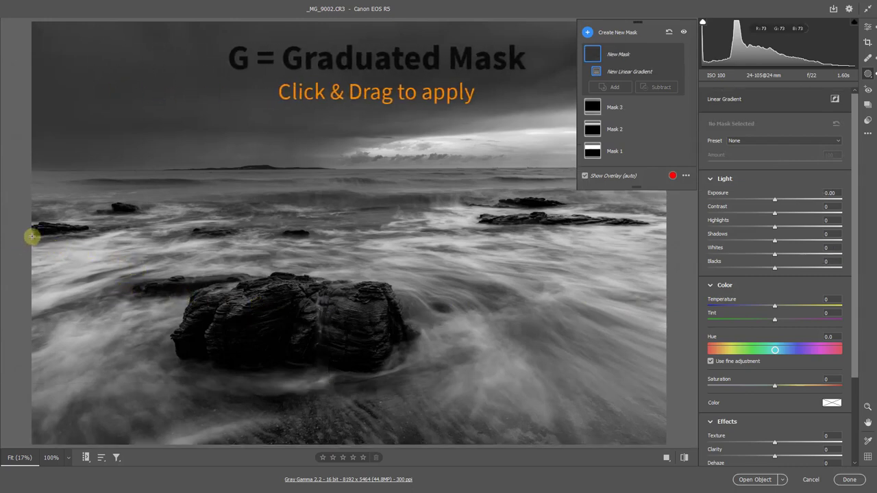
{"action": "left_click_drag", "start_coordinate": [33, 237], "coordinate": [389, 235]}
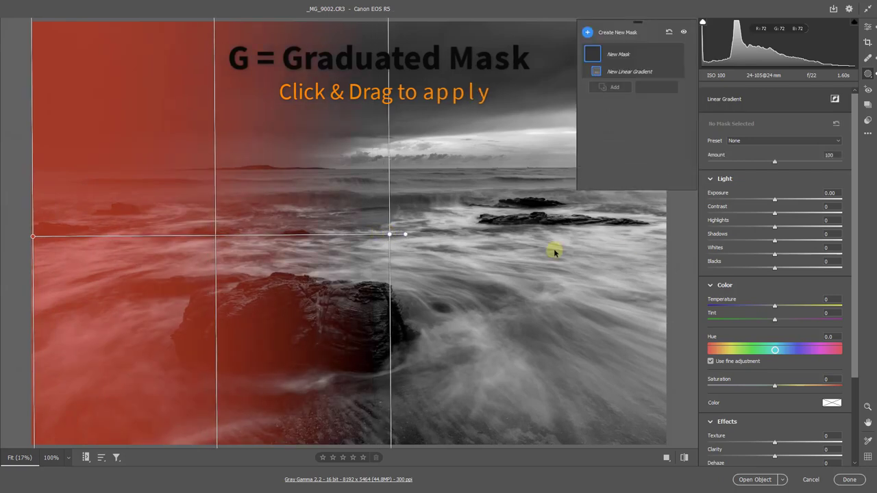
{"action": "left_click_drag", "start_coordinate": [776, 200], "coordinate": [769, 199]}
{"action": "mouse_move", "coordinate": [773, 266]}
{"action": "left_mouse_down"}
{"action": "mouse_move", "coordinate": [765, 267]}
{"action": "mouse_move", "coordinate": [783, 255]}
{"action": "left_mouse_up"}
{"action": "left_click_drag", "start_coordinate": [769, 199], "coordinate": [766, 201]}
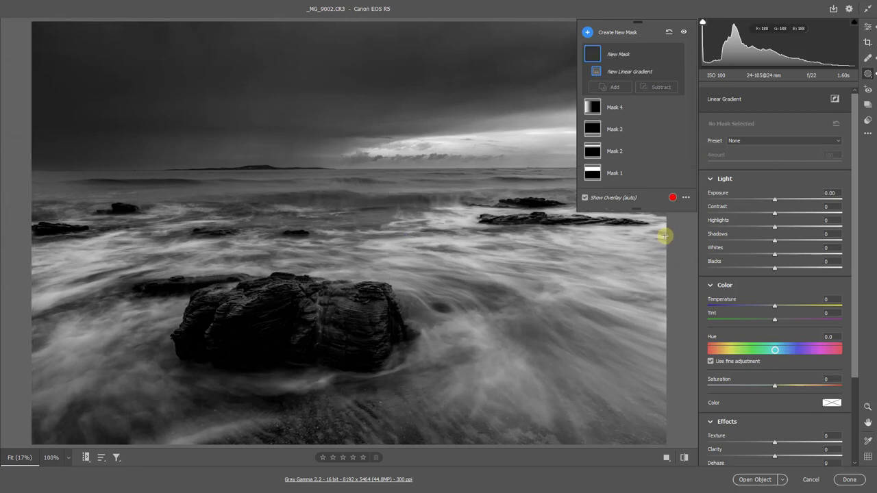
Add a right-edge linear gradient with Exposure -0.35 and deeper blacks.
{"action": "left_click_drag", "start_coordinate": [667, 237], "coordinate": [358, 241]}
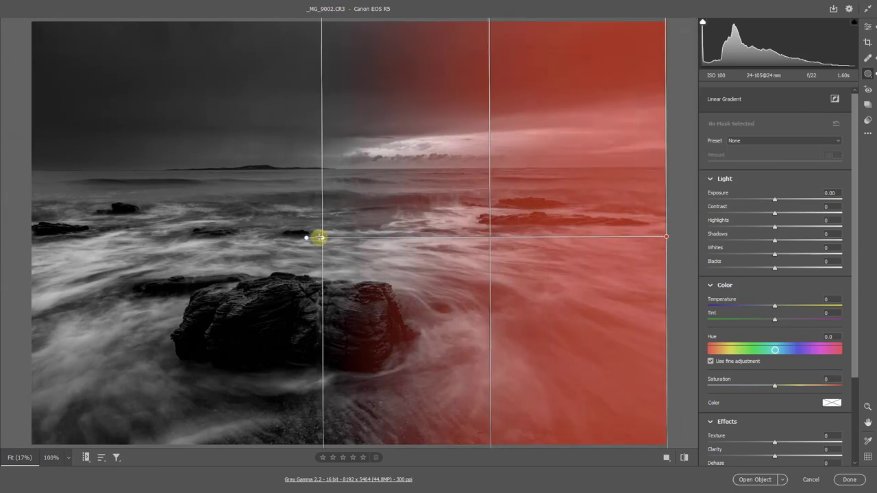
{"action": "left_click_drag", "start_coordinate": [320, 238], "coordinate": [320, 235]}
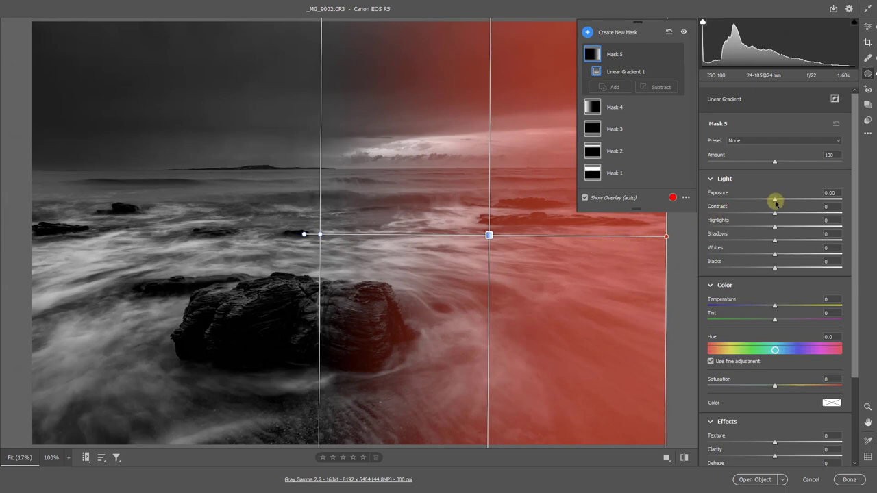
{"action": "left_click_drag", "start_coordinate": [774, 200], "coordinate": [768, 200]}
{"action": "left_click_drag", "start_coordinate": [775, 271], "coordinate": [786, 256]}
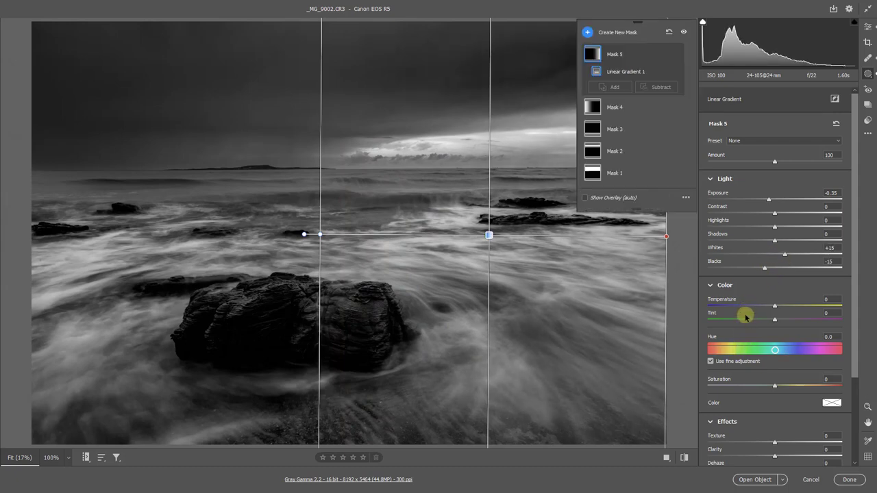
{"action": "left_click", "coordinate": [866, 27]}
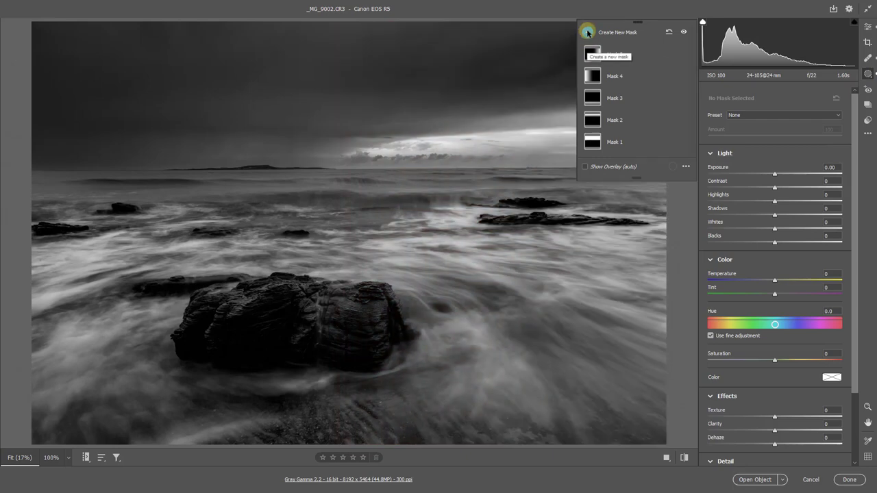
Add a Select Subject mask on the rocks with Exposure +0.05 and Shadows +82.
{"action": "left_click", "coordinate": [587, 32]}
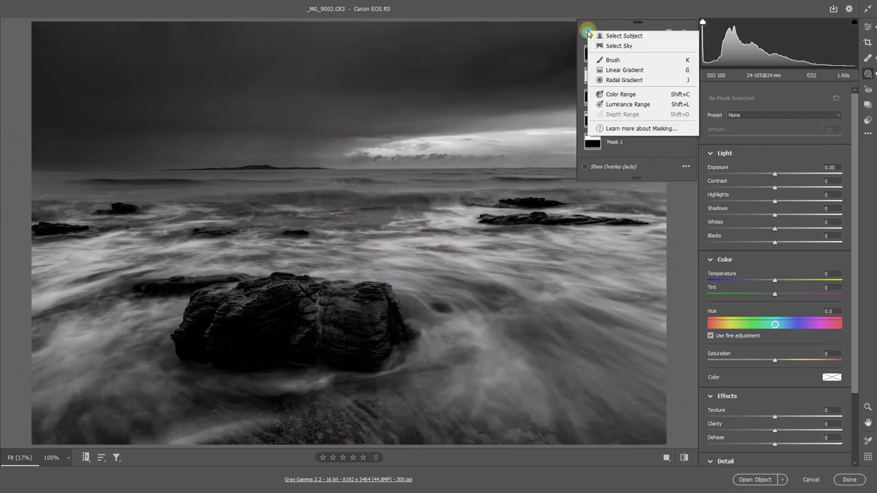
{"action": "left_click", "coordinate": [633, 37]}
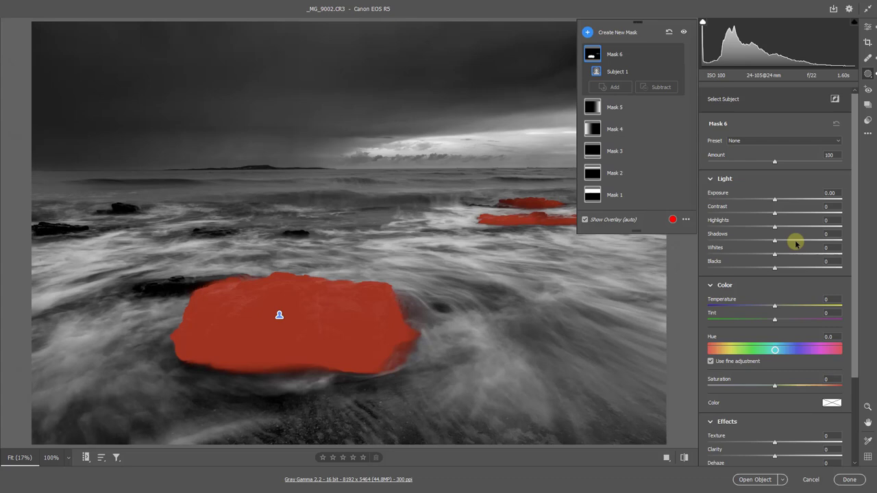
{"action": "left_click_drag", "start_coordinate": [798, 244], "coordinate": [800, 242]}
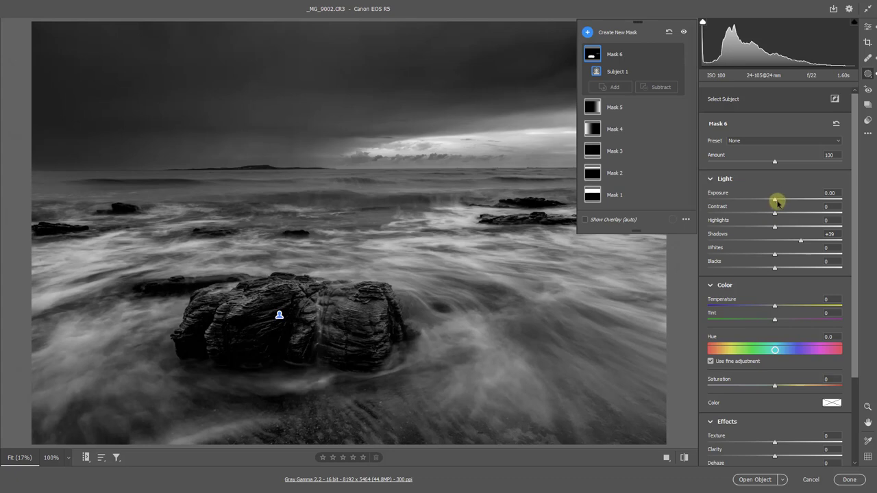
{"action": "left_click_drag", "start_coordinate": [775, 202], "coordinate": [775, 202]}
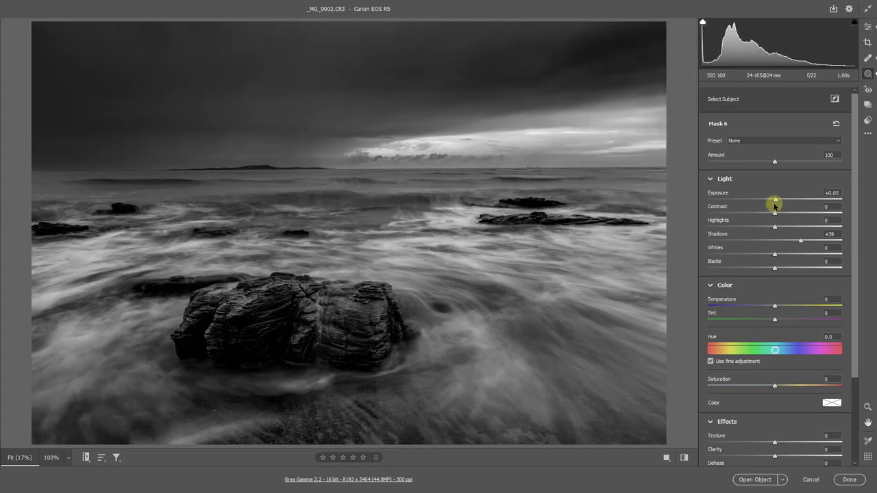
{"action": "left_click_drag", "start_coordinate": [775, 204], "coordinate": [775, 204]}
{"action": "left_click_drag", "start_coordinate": [803, 244], "coordinate": [826, 244]}
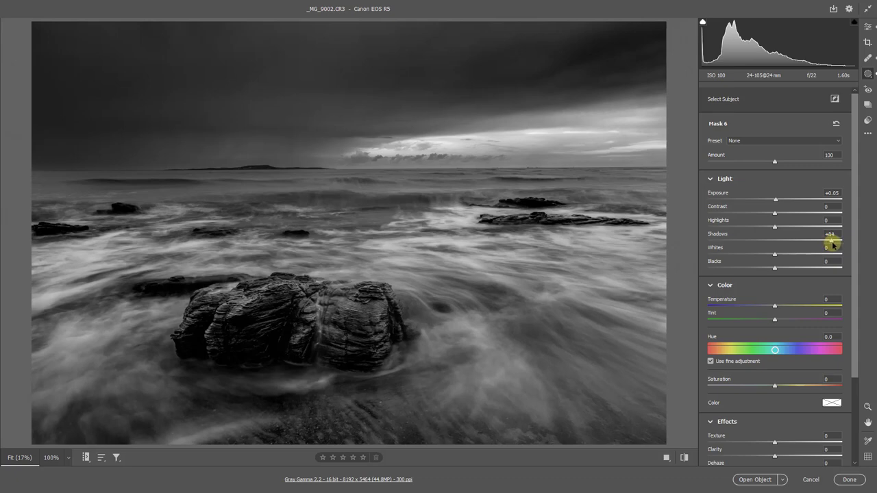
{"action": "left_click_drag", "start_coordinate": [833, 245], "coordinate": [830, 245]}
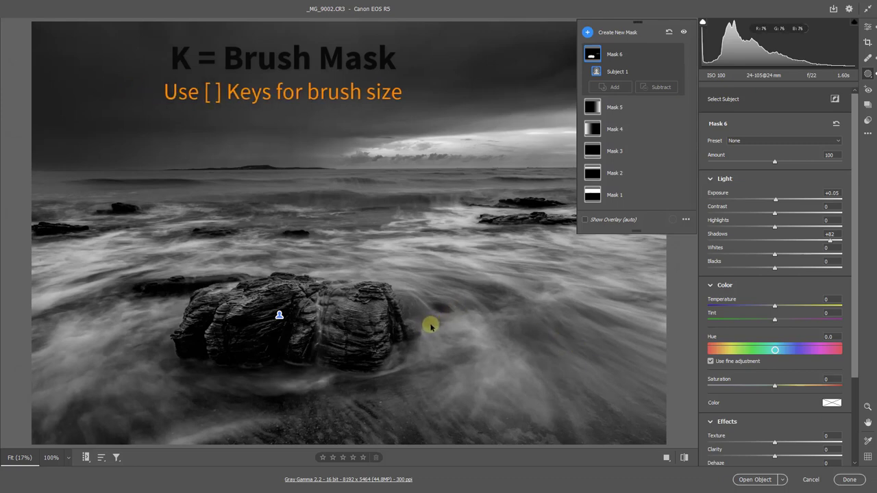
Paint a brush mask with Shadows -18 and Exposure -0.75 over the water beside the rock.
{"action": "key", "text": "k"}
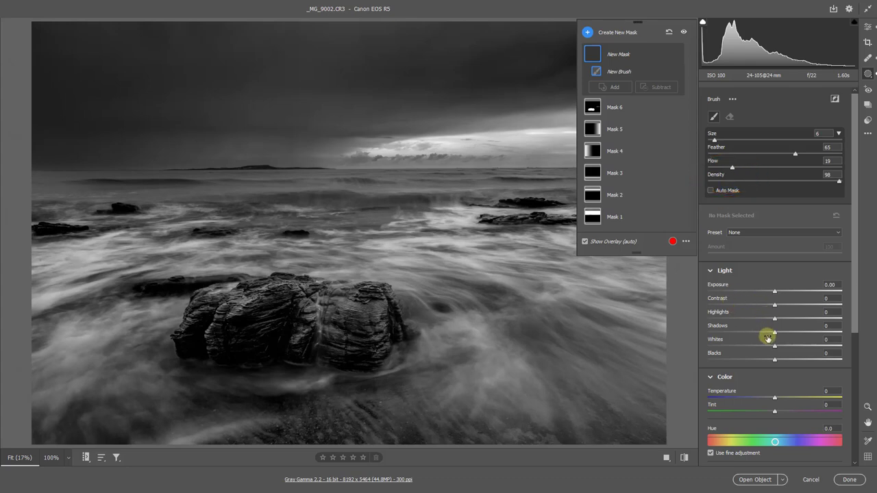
{"action": "left_click_drag", "start_coordinate": [765, 335], "coordinate": [762, 333]}
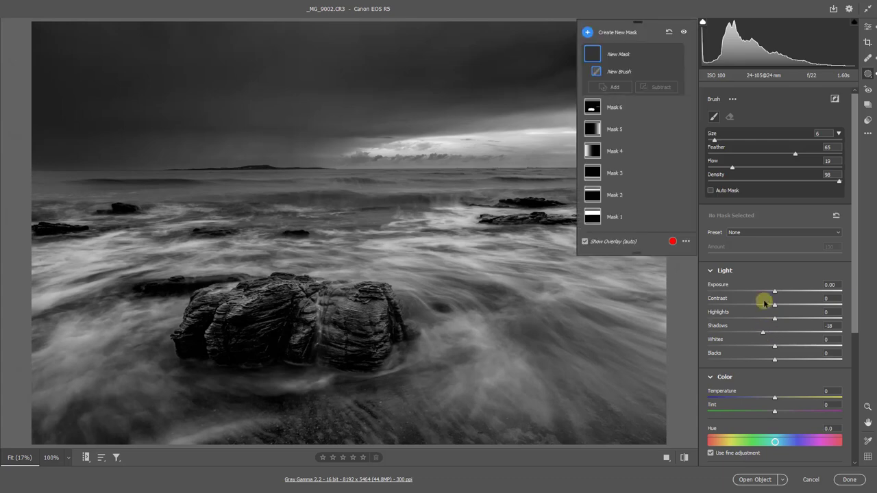
{"action": "left_click_drag", "start_coordinate": [764, 293], "coordinate": [761, 294]}
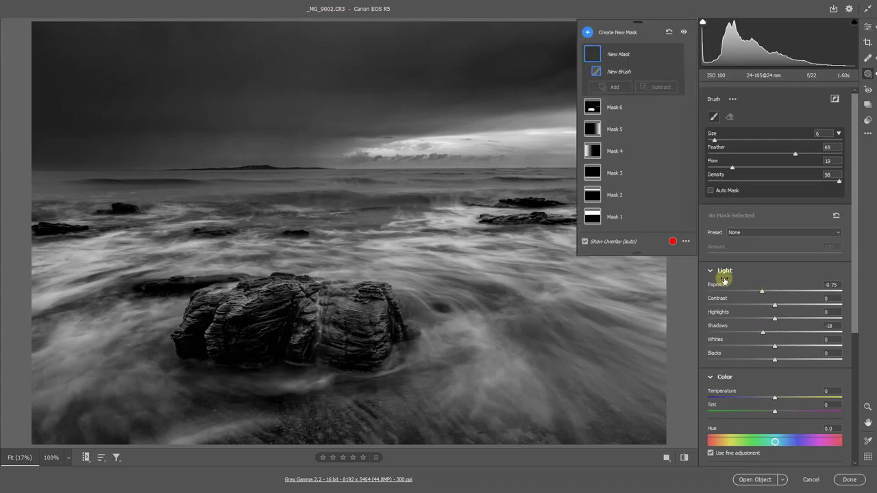
{"action": "mouse_move", "coordinate": [35, 332]}
{"action": "left_mouse_down"}
{"action": "mouse_move", "coordinate": [195, 261]}
{"action": "mouse_move", "coordinate": [403, 232]}
{"action": "mouse_move", "coordinate": [177, 234]}
{"action": "mouse_move", "coordinate": [419, 216]}
{"action": "mouse_move", "coordinate": [210, 219]}
{"action": "mouse_move", "coordinate": [459, 224]}
{"action": "mouse_move", "coordinate": [363, 260]}
{"action": "mouse_move", "coordinate": [541, 313]}
{"action": "mouse_move", "coordinate": [450, 298]}
{"action": "mouse_move", "coordinate": [580, 343]}
{"action": "mouse_move", "coordinate": [622, 338]}
{"action": "mouse_move", "coordinate": [641, 414]}
{"action": "mouse_move", "coordinate": [562, 379]}
{"action": "mouse_move", "coordinate": [619, 430]}
{"action": "mouse_move", "coordinate": [664, 443]}
{"action": "mouse_move", "coordinate": [302, 440]}
{"action": "mouse_move", "coordinate": [350, 424]}
{"action": "mouse_move", "coordinate": [243, 394]}
{"action": "mouse_move", "coordinate": [172, 401]}
{"action": "mouse_move", "coordinate": [161, 361]}
{"action": "mouse_move", "coordinate": [171, 373]}
{"action": "mouse_move", "coordinate": [46, 337]}
{"action": "left_mouse_up"}
{"action": "mouse_move", "coordinate": [46, 337]}
{"action": "left_mouse_down"}
{"action": "mouse_move", "coordinate": [19, 349]}
{"action": "mouse_move", "coordinate": [7, 340]}
{"action": "mouse_move", "coordinate": [103, 303]}
{"action": "mouse_move", "coordinate": [150, 245]}
{"action": "mouse_move", "coordinate": [40, 218]}
{"action": "mouse_move", "coordinate": [158, 200]}
{"action": "mouse_move", "coordinate": [33, 196]}
{"action": "mouse_move", "coordinate": [499, 203]}
{"action": "mouse_move", "coordinate": [283, 217]}
{"action": "mouse_move", "coordinate": [639, 197]}
{"action": "mouse_move", "coordinate": [243, 214]}
{"action": "mouse_move", "coordinate": [382, 207]}
{"action": "mouse_move", "coordinate": [306, 281]}
{"action": "mouse_move", "coordinate": [434, 284]}
{"action": "mouse_move", "coordinate": [505, 308]}
{"action": "mouse_move", "coordinate": [468, 294]}
{"action": "mouse_move", "coordinate": [490, 288]}
{"action": "mouse_move", "coordinate": [371, 275]}
{"action": "mouse_move", "coordinate": [470, 304]}
{"action": "left_mouse_up"}
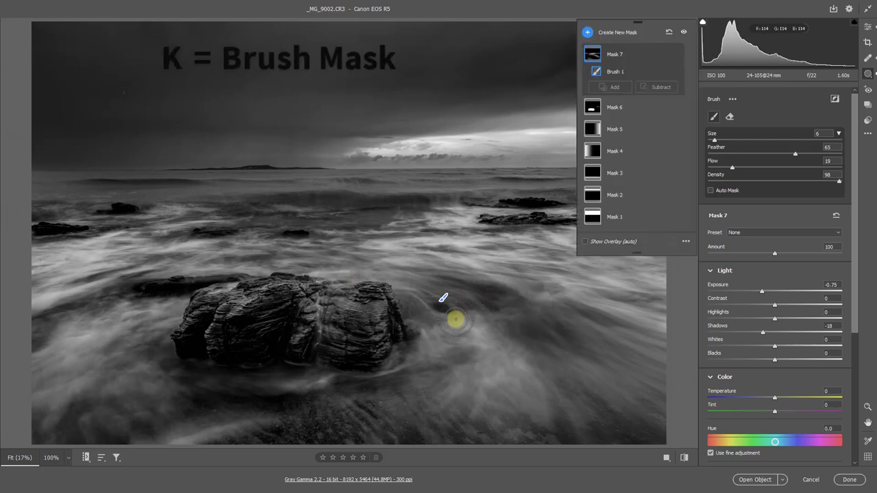
Show the mask overlay and paint a brush mask (Exposure +0.35, Highlights +20) across the foreground surf.
{"action": "key", "text": "y"}
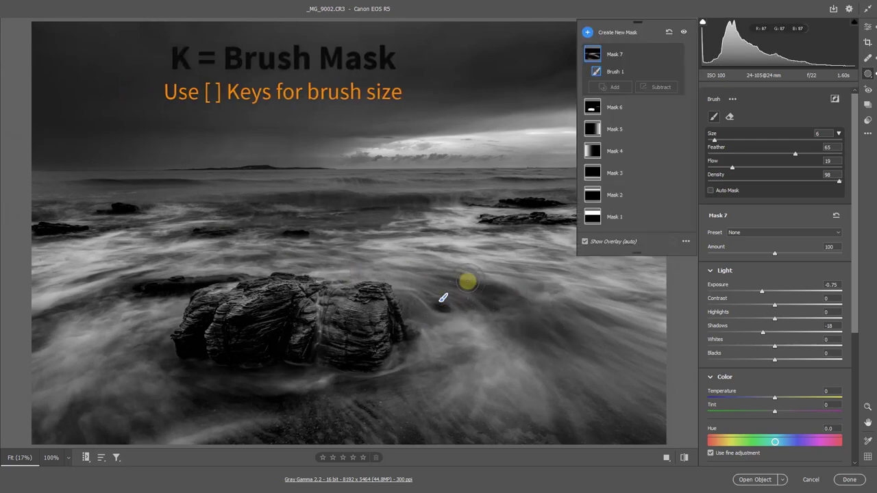
{"action": "key", "text": "k"}
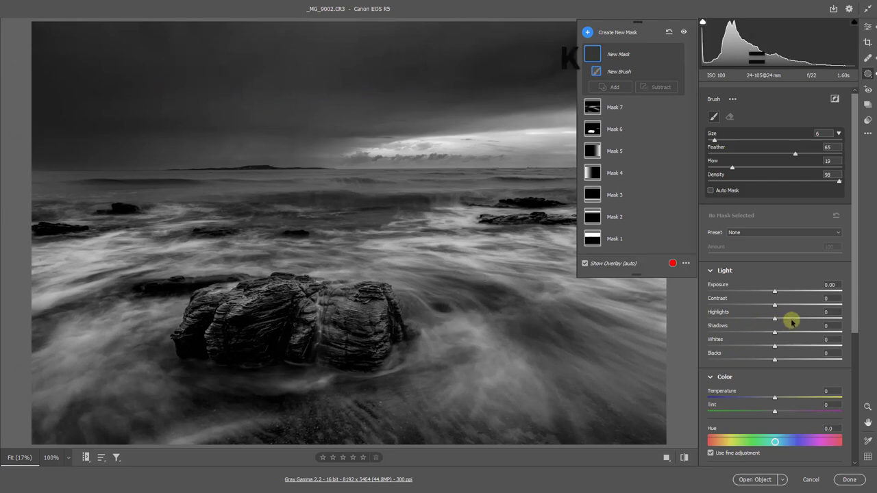
{"action": "left_click_drag", "start_coordinate": [791, 319], "coordinate": [781, 294]}
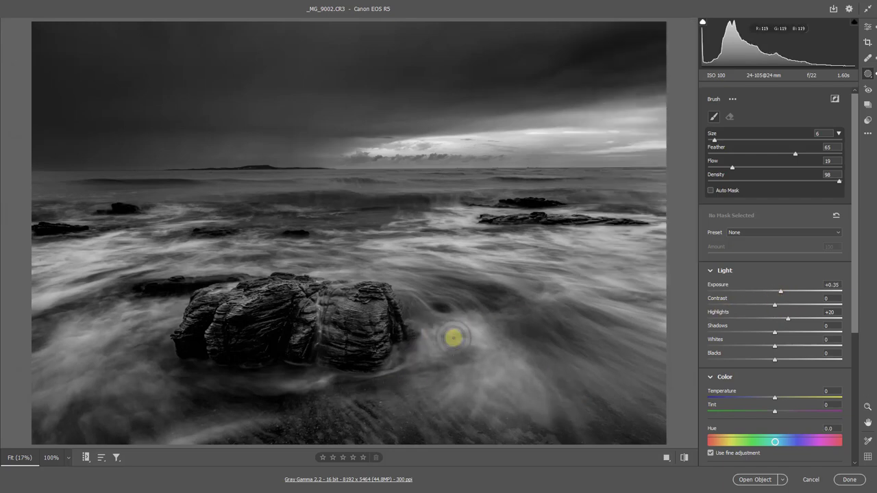
{"action": "mouse_move", "coordinate": [121, 348]}
{"action": "left_mouse_down"}
{"action": "mouse_move", "coordinate": [192, 304]}
{"action": "mouse_move", "coordinate": [43, 391]}
{"action": "mouse_move", "coordinate": [274, 250]}
{"action": "mouse_move", "coordinate": [255, 274]}
{"action": "mouse_move", "coordinate": [198, 423]}
{"action": "left_mouse_up"}
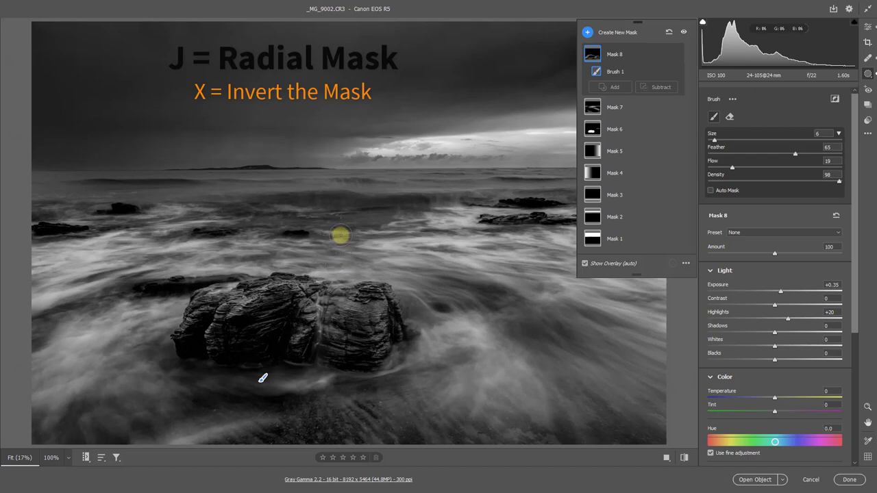
Add an inverted full-frame radial gradient (Feather 54) at Exposure -0.20 to darken the edges.
{"action": "key", "text": "j"}
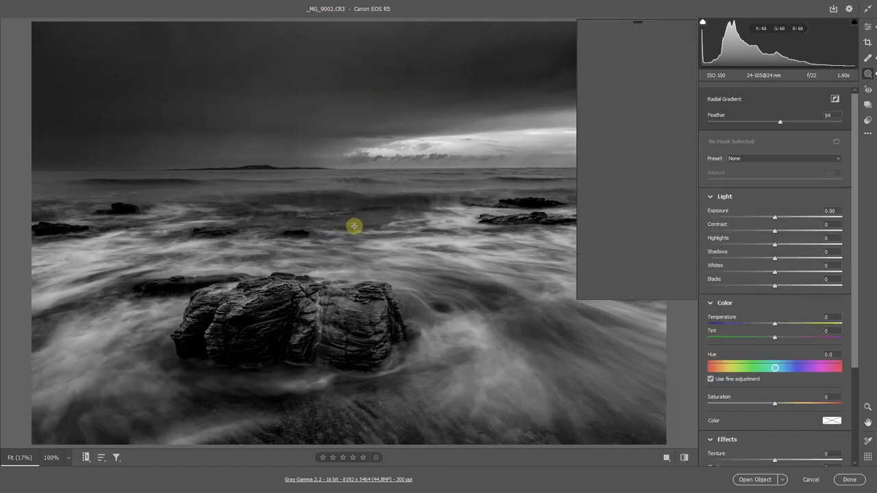
{"action": "double_click", "coordinate": [351, 232]}
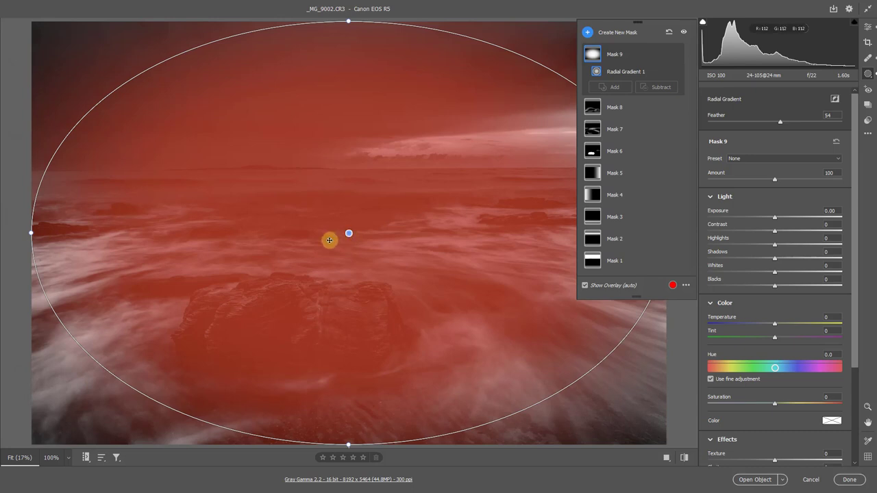
{"action": "key", "text": "apostrophe"}
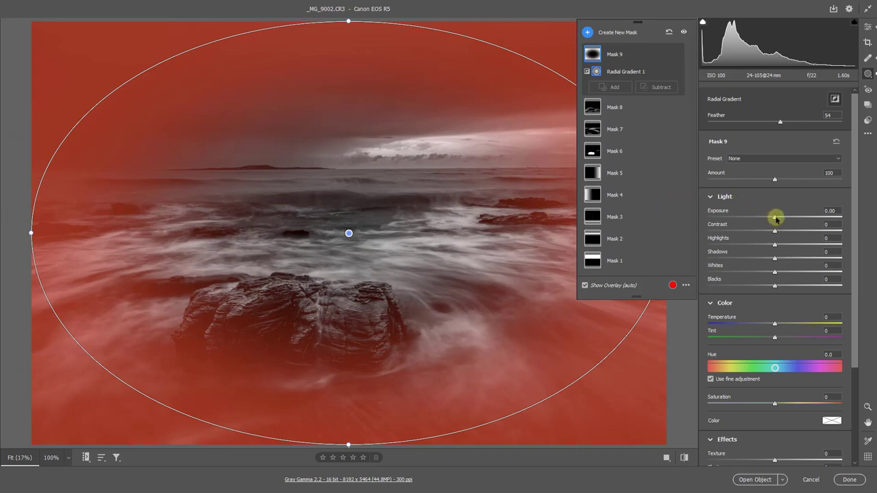
{"action": "left_click_drag", "start_coordinate": [777, 219], "coordinate": [773, 227]}
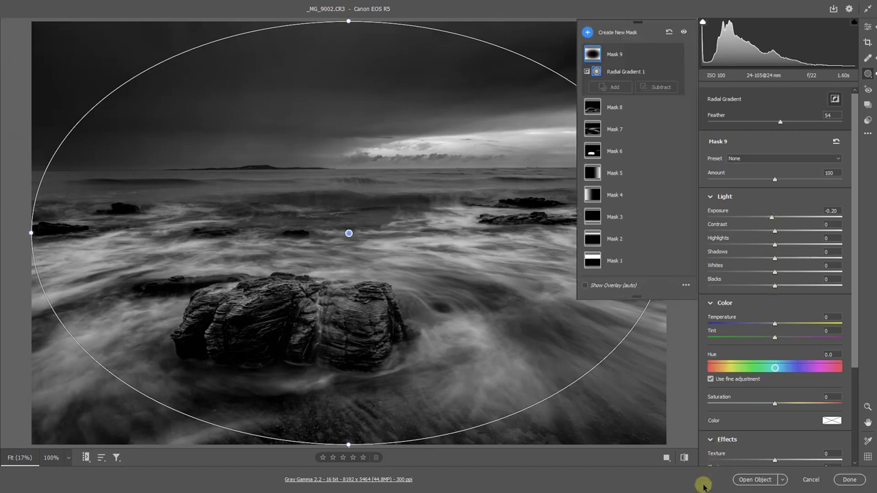
Open the seascape in Photoshop and widen it to 8700 px, keeping the 5356 px height.
{"action": "left_click", "coordinate": [750, 483]}
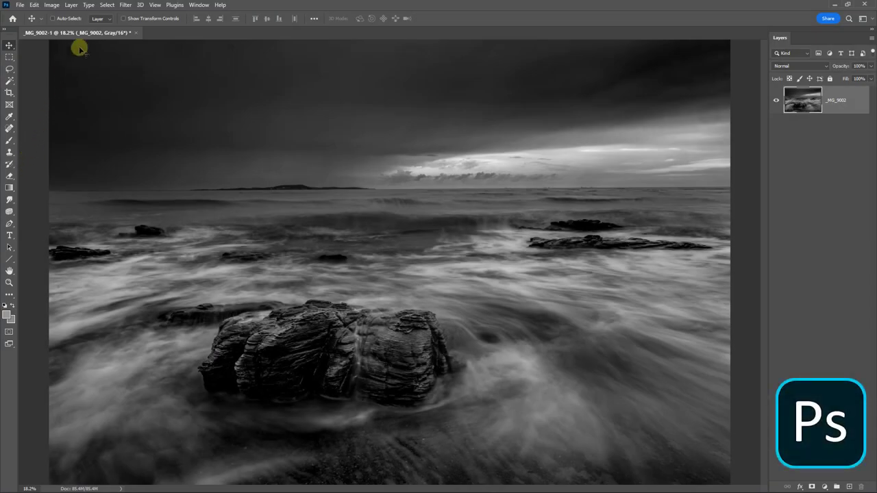
{"action": "left_click", "coordinate": [53, 5]}
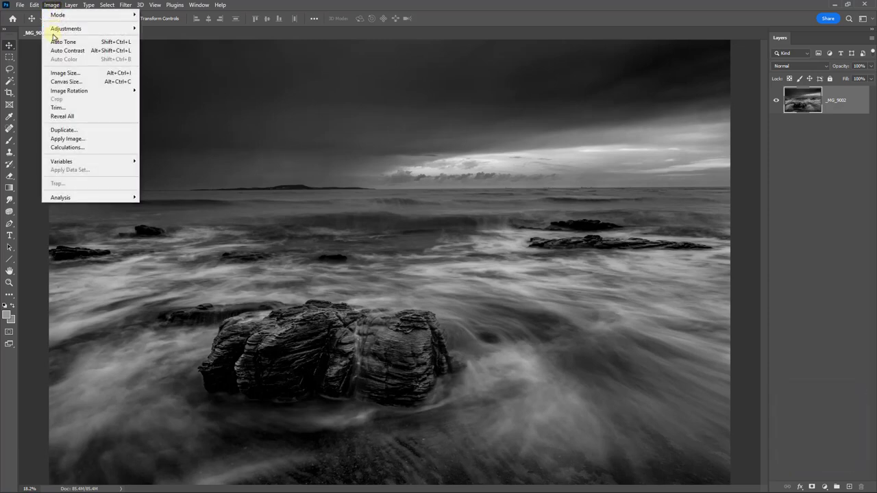
{"action": "left_click", "coordinate": [60, 72]}
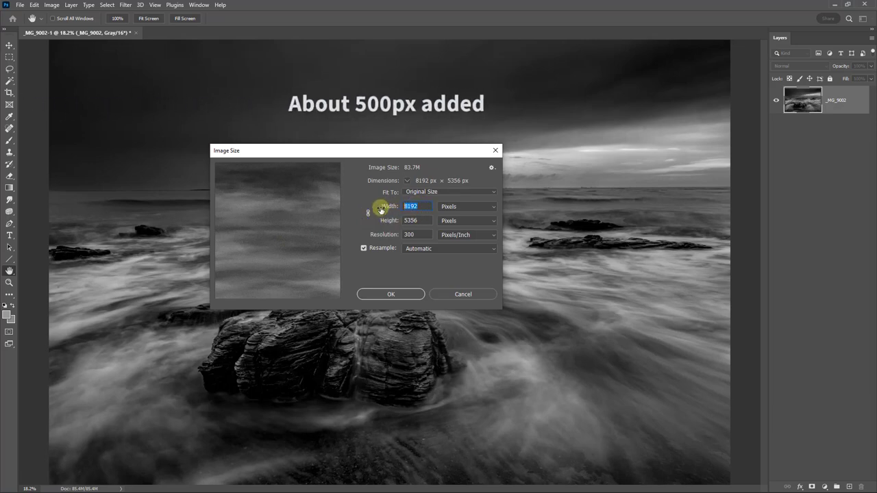
{"action": "type", "text": "8700"}
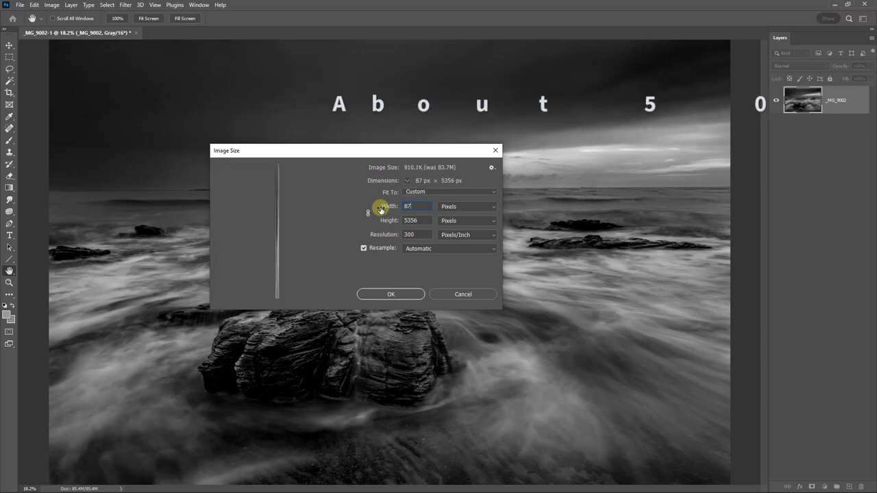
{"action": "left_click", "coordinate": [391, 294]}
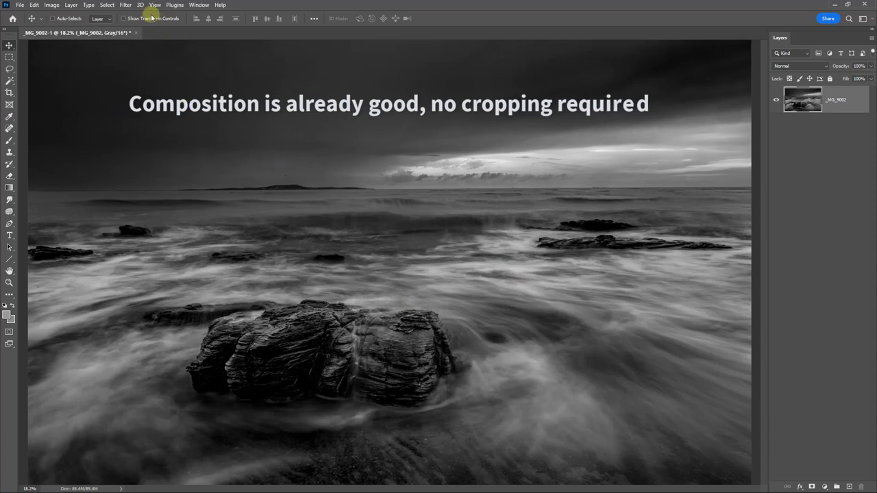
Convert the image's mode from Grayscale to RGB Color.
{"action": "left_click", "coordinate": [125, 8]}
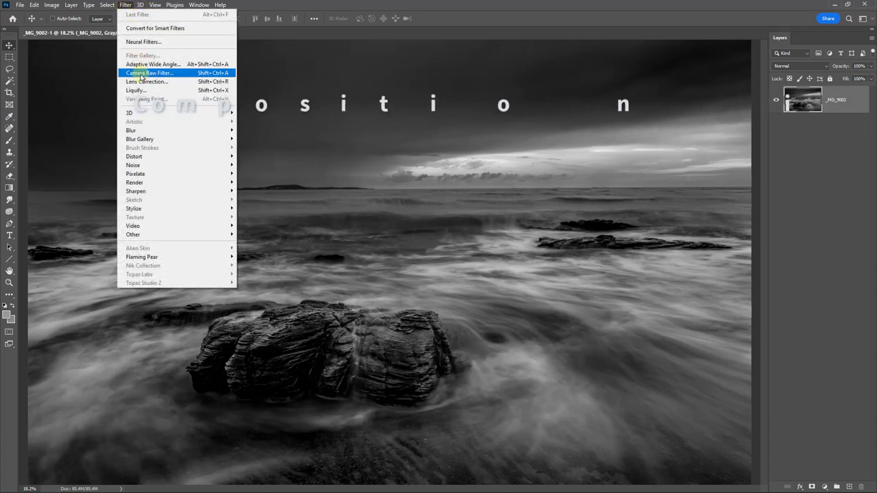
{"action": "left_click", "coordinate": [452, 15]}
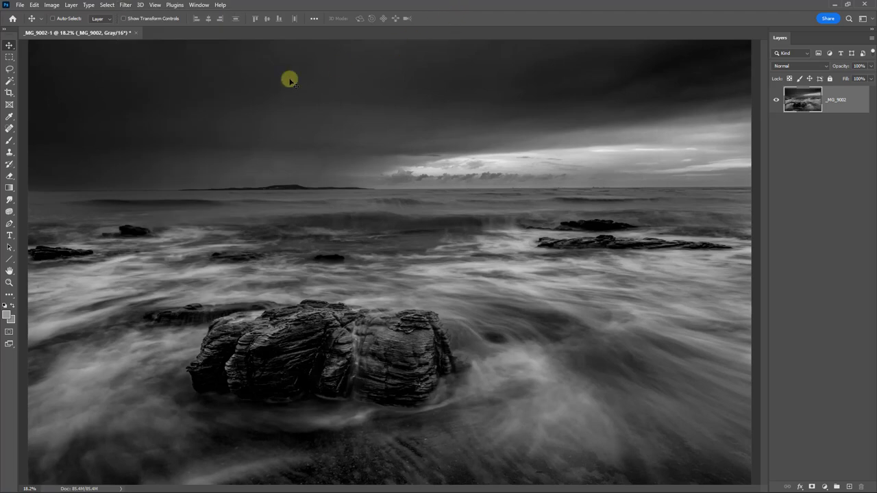
{"action": "left_click", "coordinate": [47, 7]}
{"action": "mouse_move", "coordinate": [53, 17]}
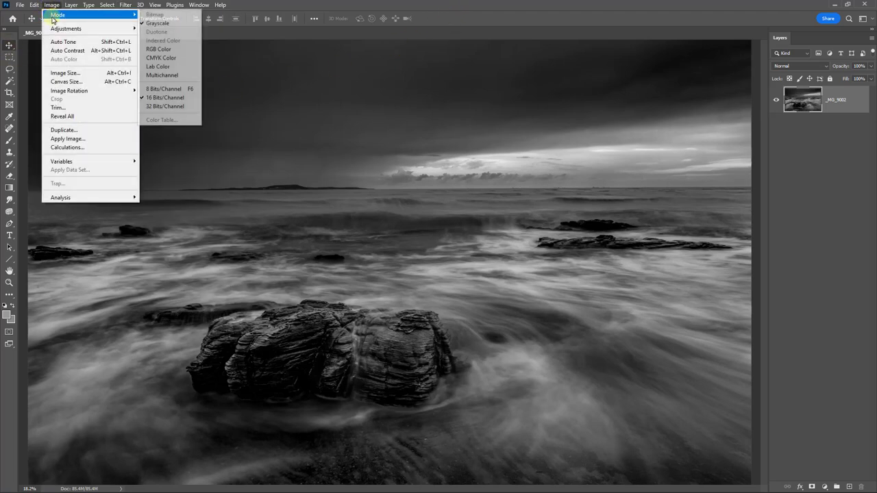
{"action": "left_click", "coordinate": [168, 49]}
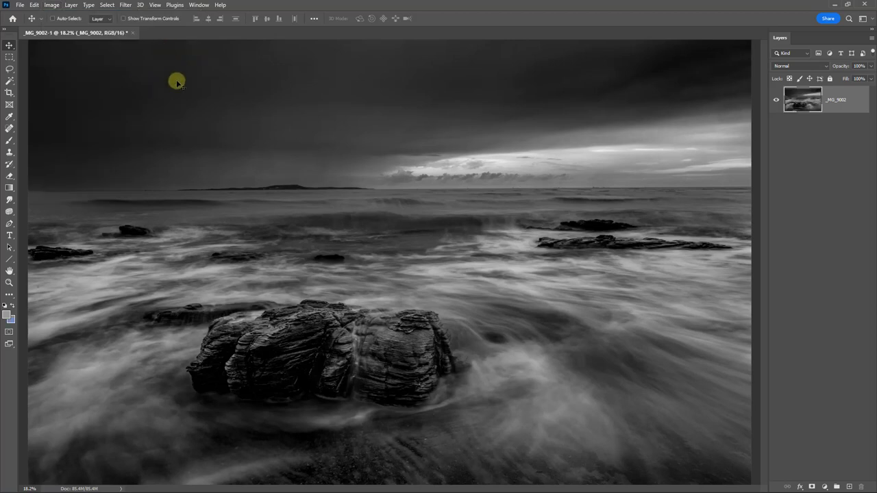
Launch Silver Efex Pro 2 from the Nik Collection filters on the seascape.
{"action": "left_click", "coordinate": [126, 6]}
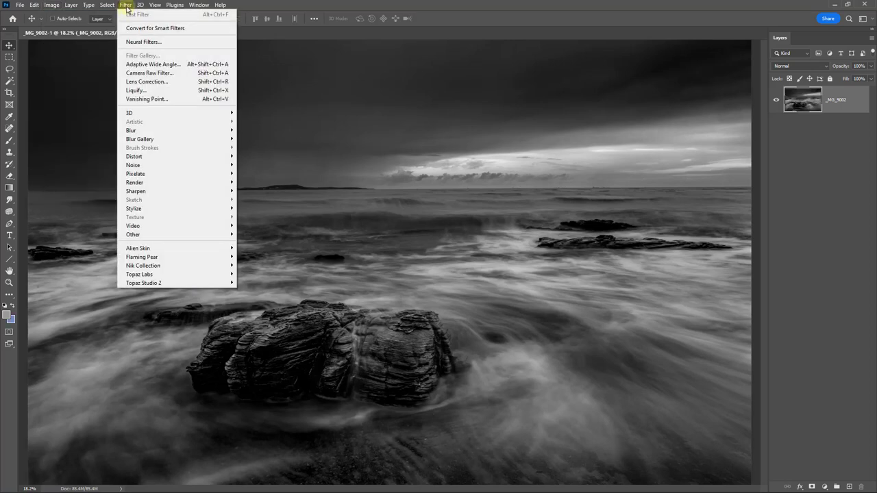
{"action": "mouse_move", "coordinate": [149, 268]}
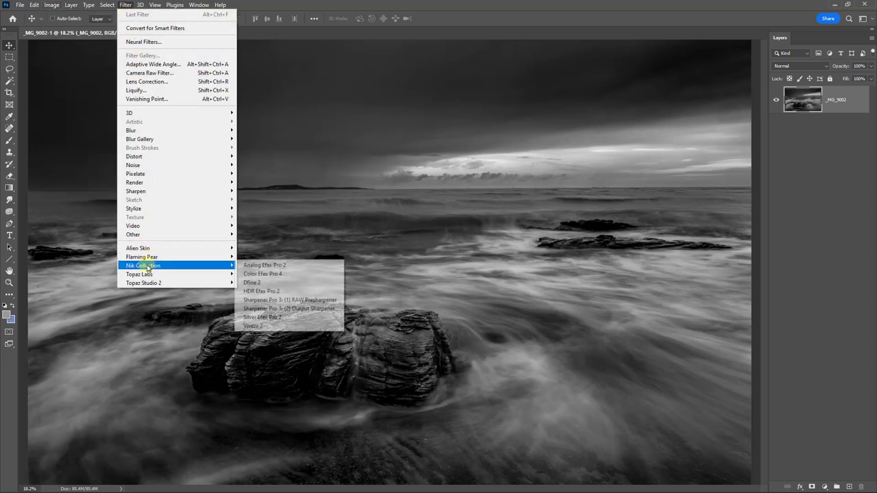
{"action": "left_click", "coordinate": [255, 326]}
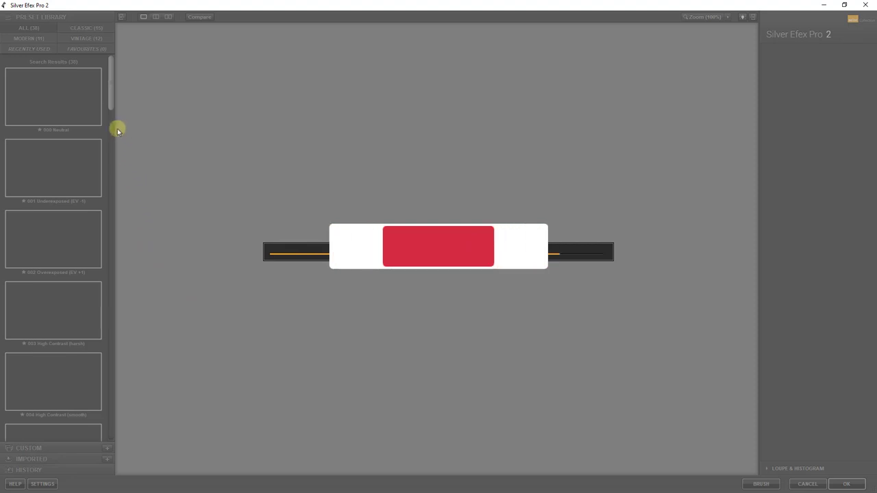
Apply the 006 High Structure (smooth) preset with Structure 20% and confirm.
{"action": "scroll", "coordinate": [109, 129], "scroll_direction": "down", "scroll_amount": 3}
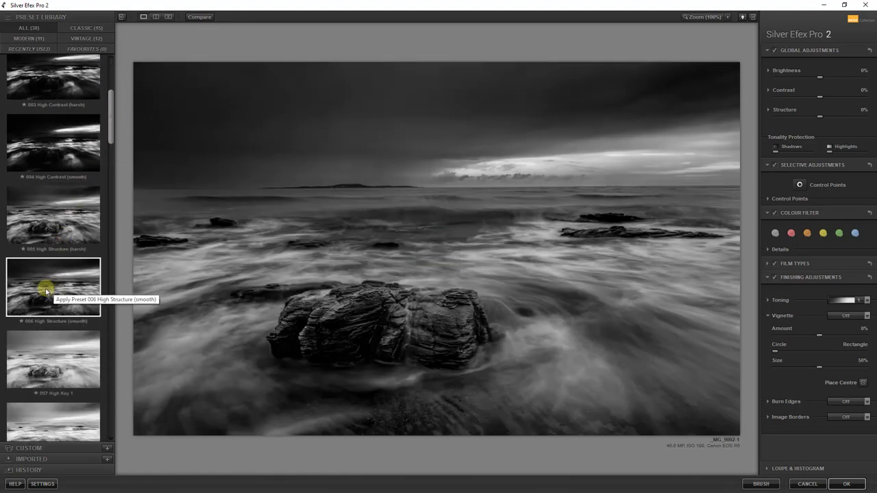
{"action": "left_click", "coordinate": [46, 292]}
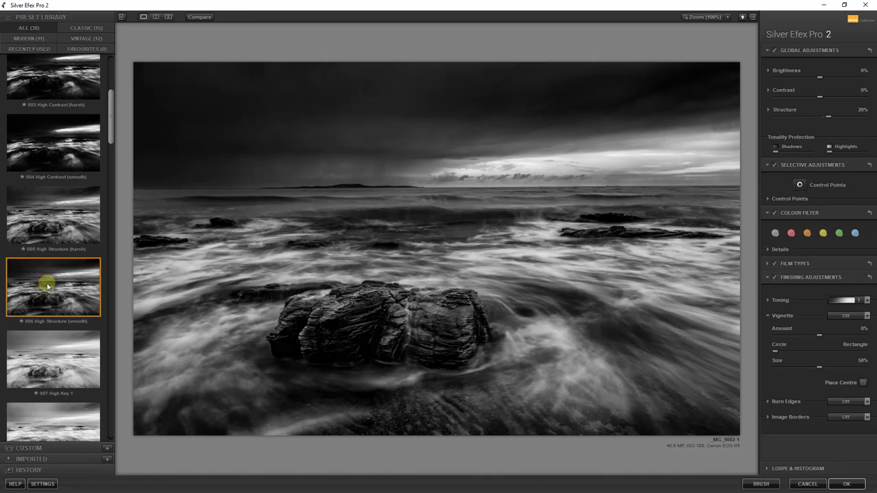
{"action": "left_click", "coordinate": [846, 485]}
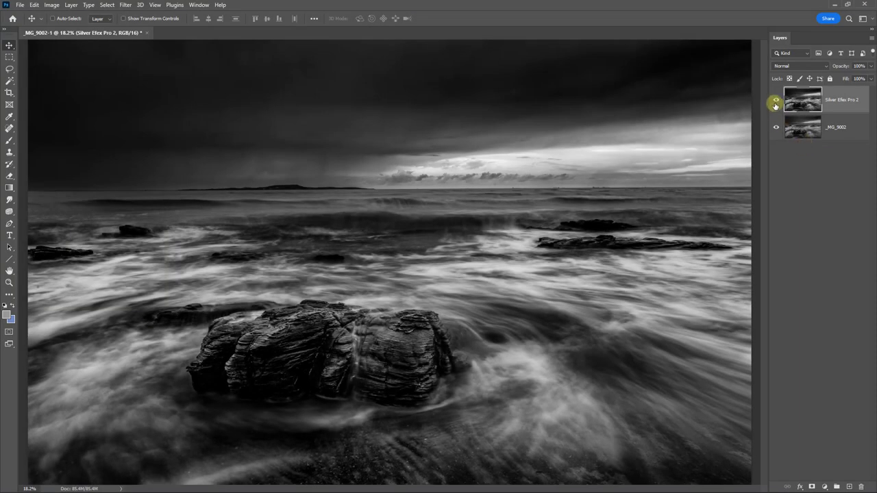
{"action": "left_click", "coordinate": [775, 102]}
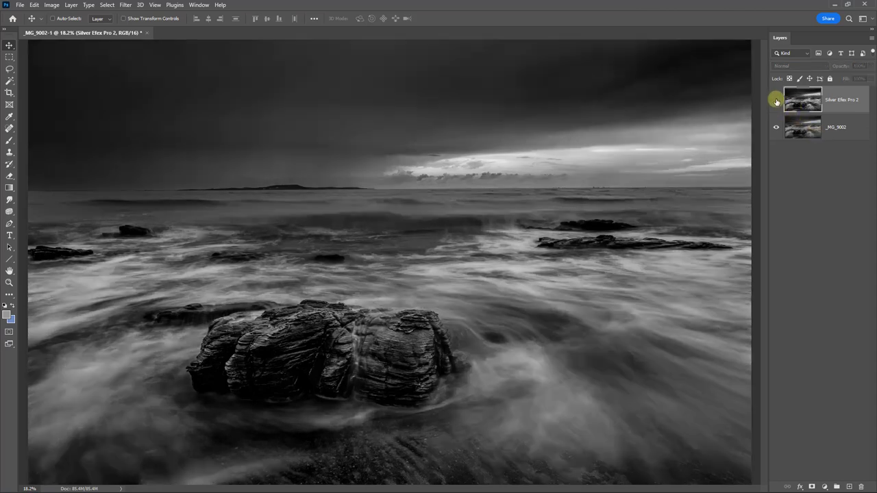
{"action": "left_click", "coordinate": [776, 102]}
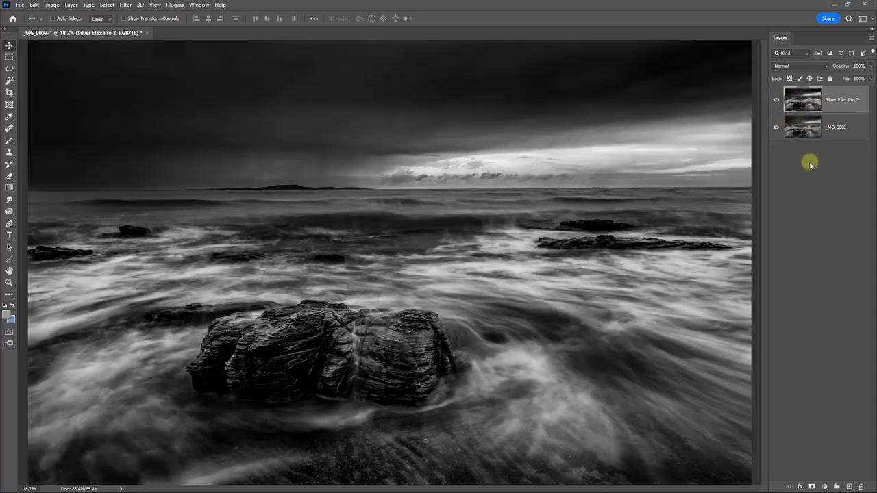